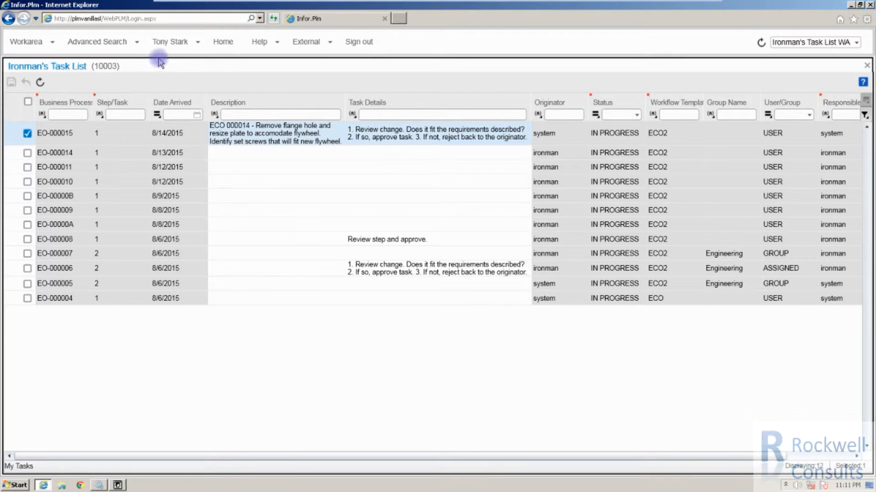
Step: Examine the task details and available task operations of EO-000015, and the user/group assignments of EO-000007 and EO-000009
left_click(176, 42)
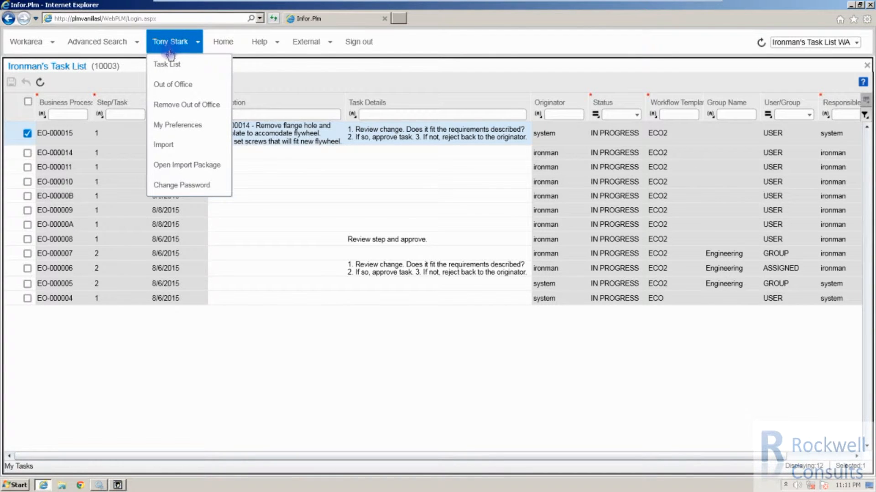
left_click(275, 345)
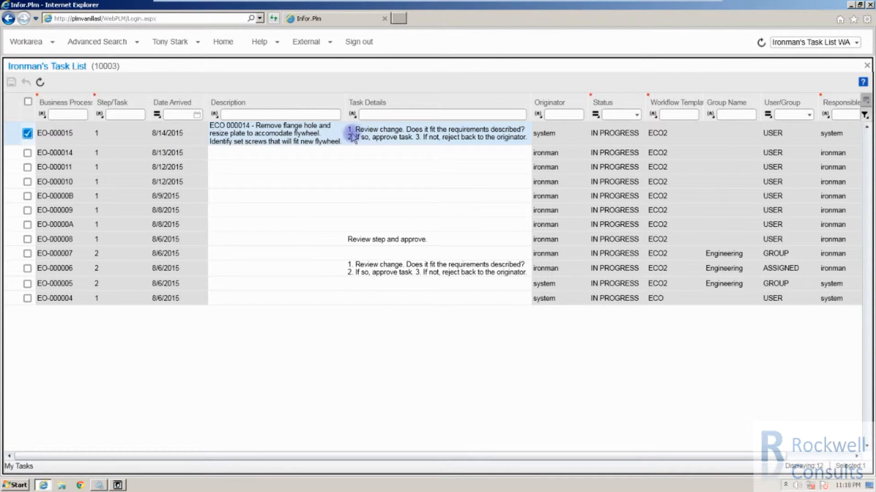
left_click(371, 133)
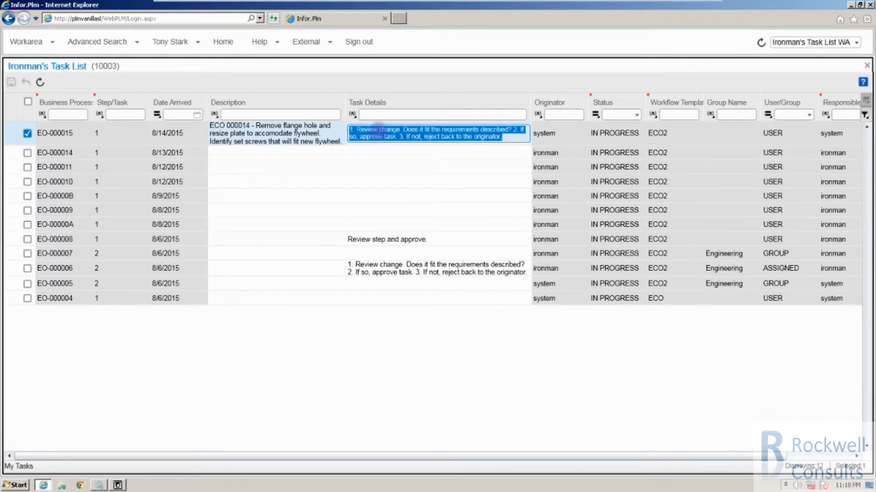
left_click(404, 153)
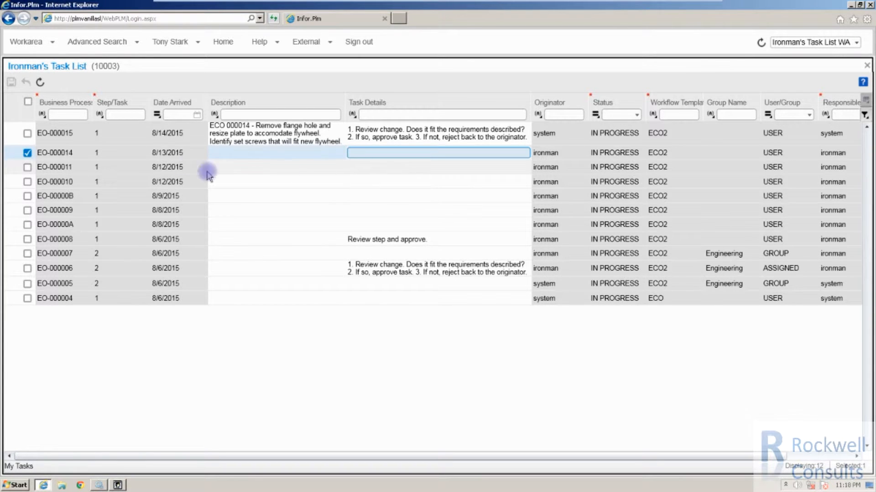
right_click(149, 133)
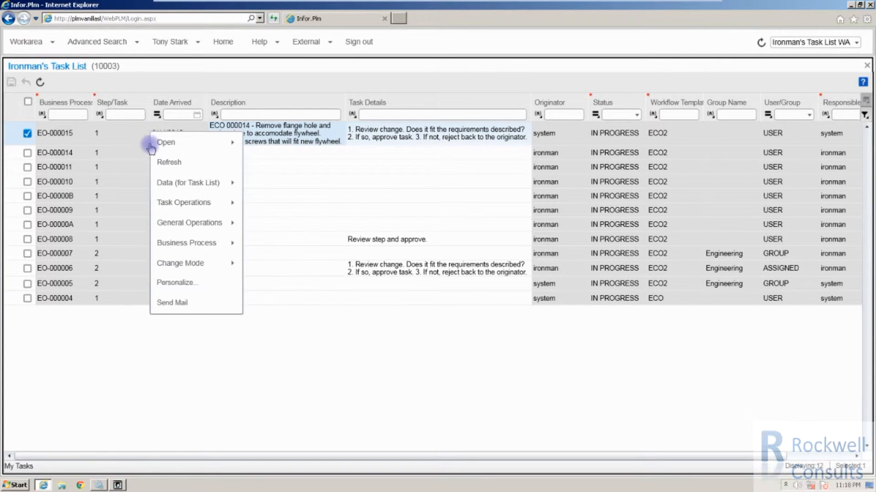
mouse_move(183, 202)
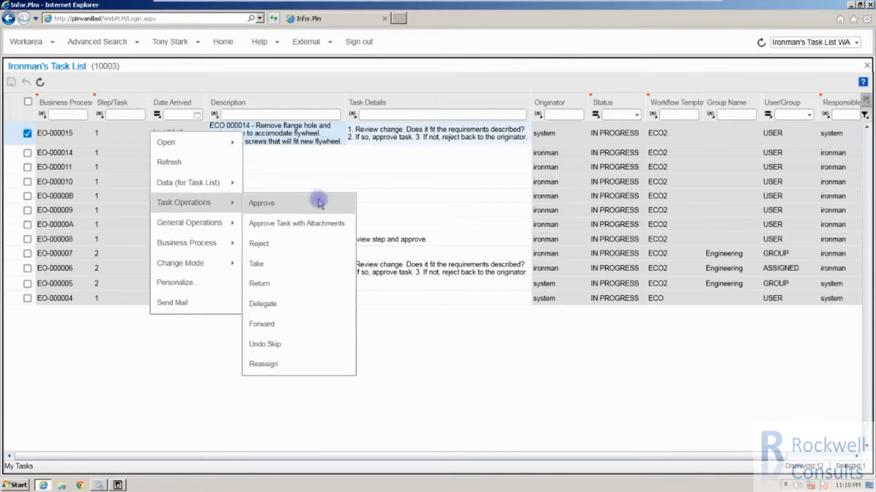
left_click(383, 182)
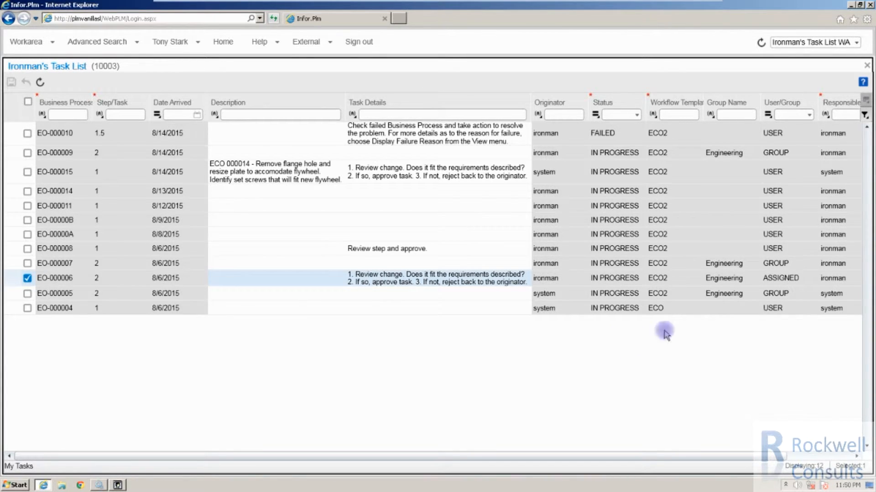
left_click(777, 265)
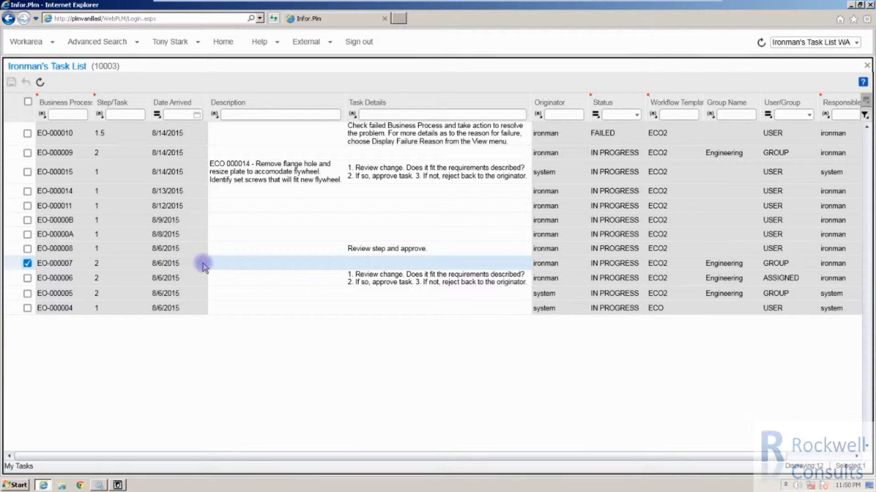
left_click(776, 153)
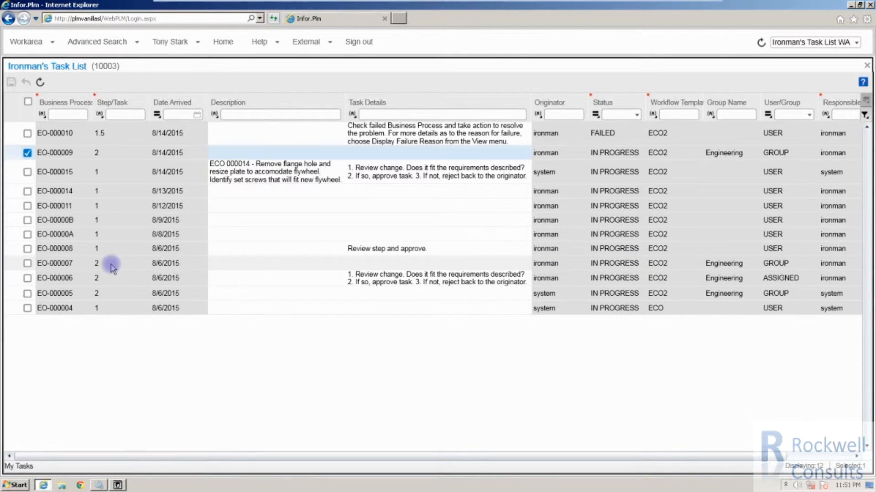
Step: Try to take ownership of the Engineering group task EO-000007
right_click(188, 264)
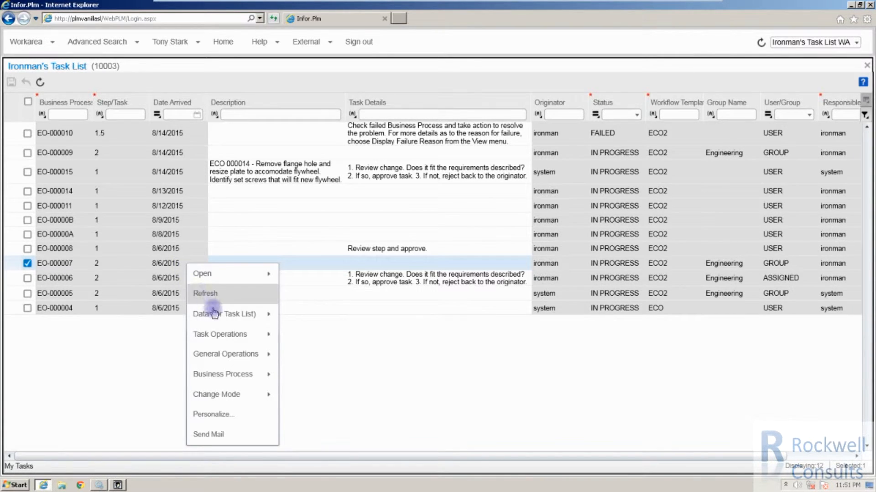
mouse_move(228, 336)
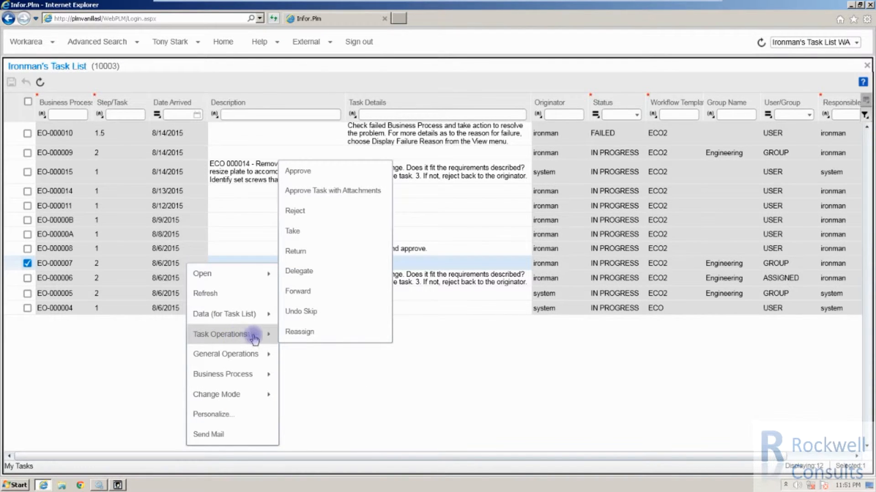
left_click(301, 233)
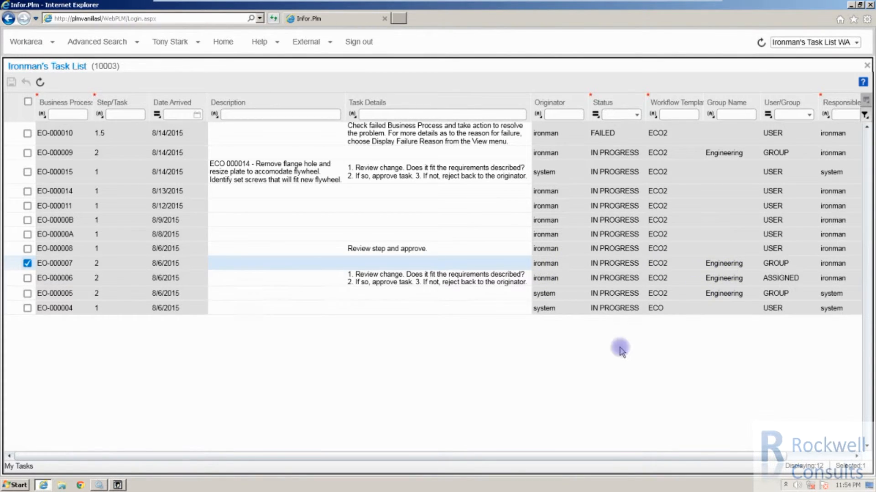
Step: Delegate the Engineering group task EO-000007 to the group user ironman
left_click_drag(542, 455, 456, 458)
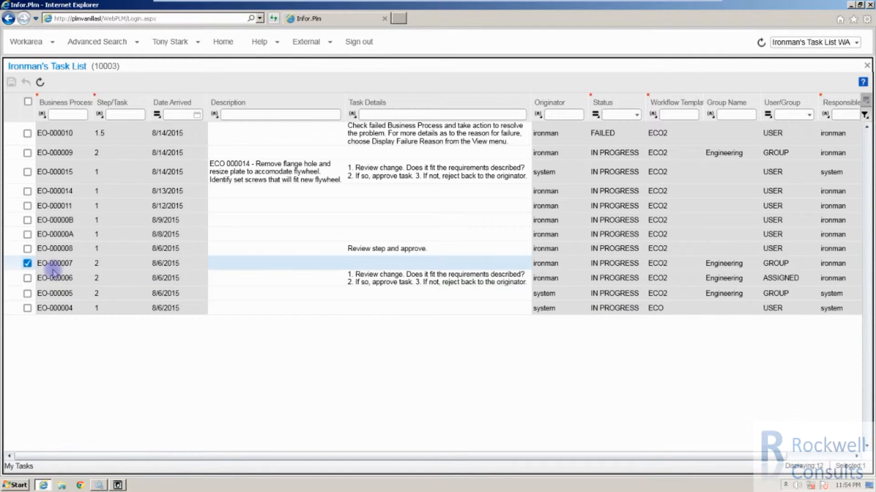
left_click(56, 297)
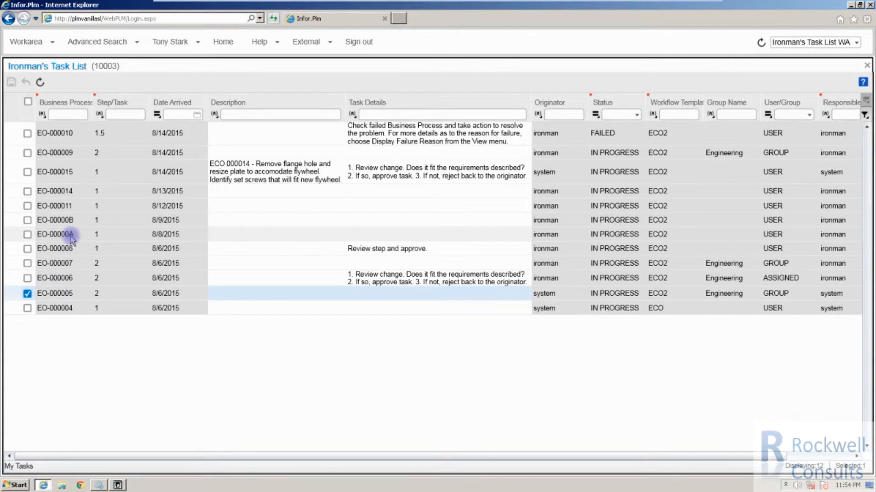
left_click(64, 267)
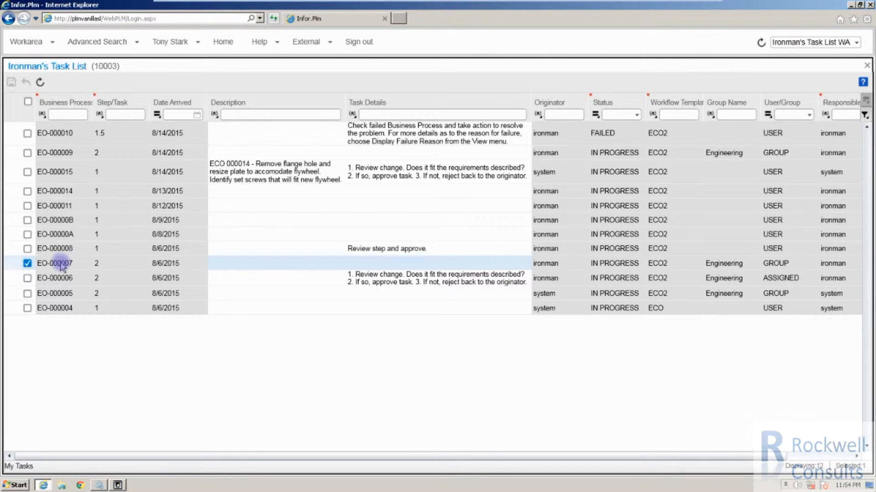
right_click(126, 268)
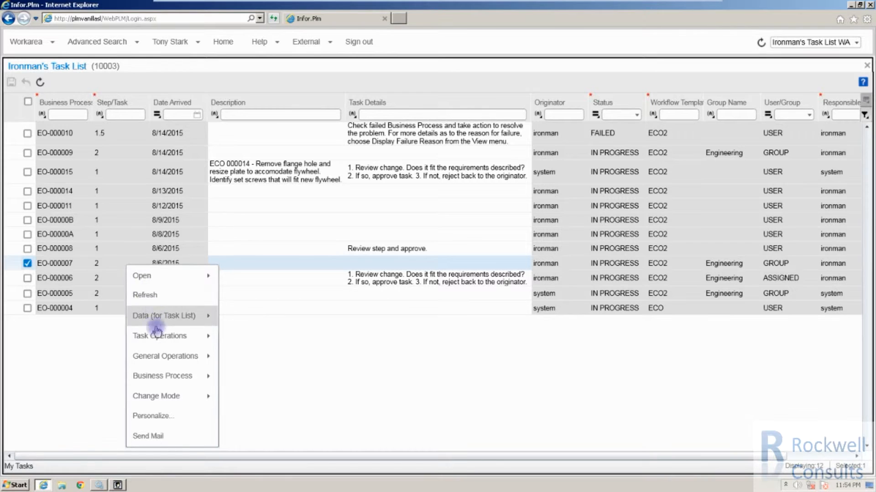
mouse_move(150, 355)
mouse_move(177, 336)
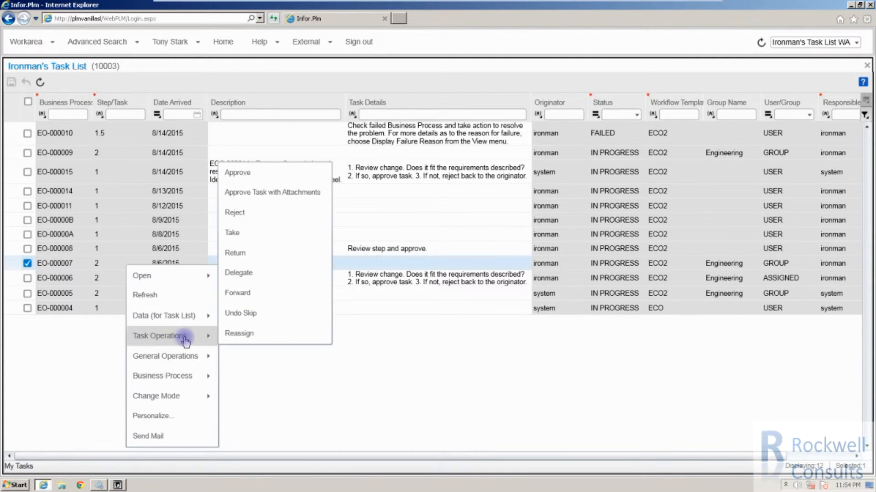
left_click(239, 273)
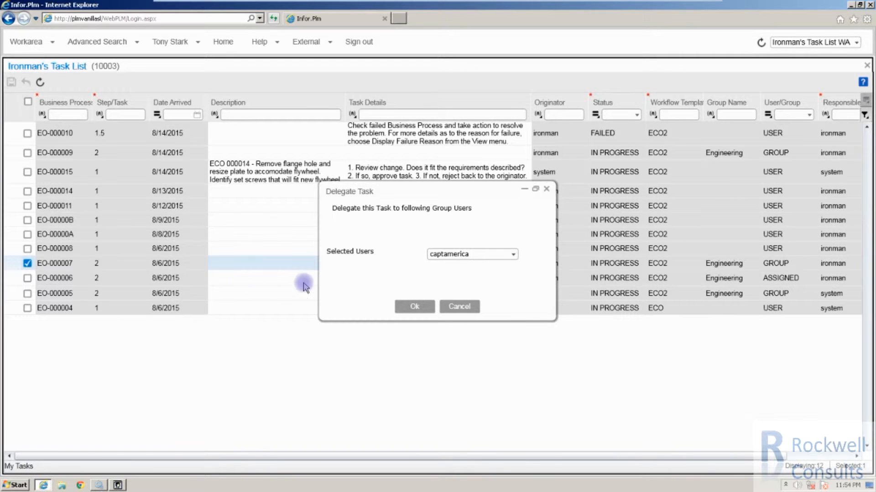
left_click(514, 256)
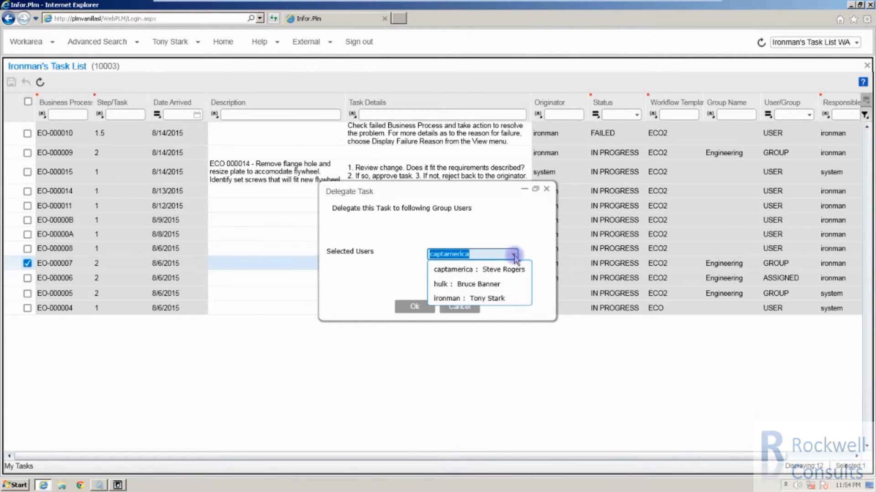
left_click(443, 299)
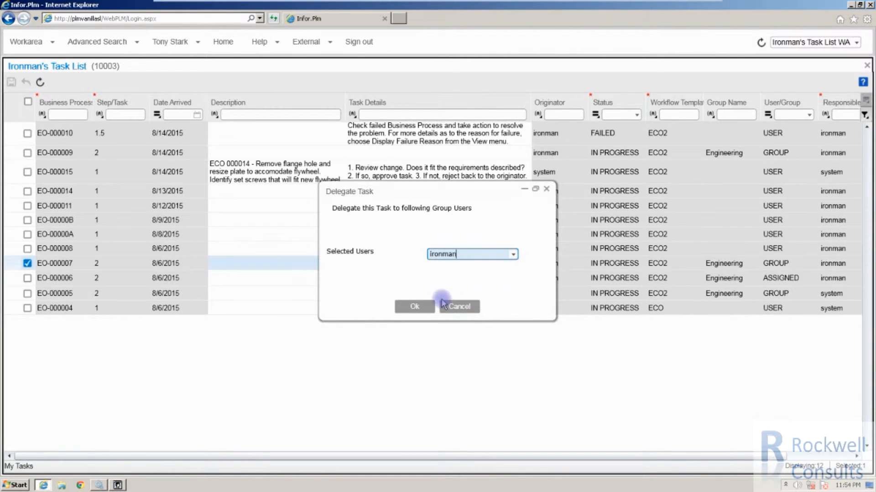
left_click(415, 307)
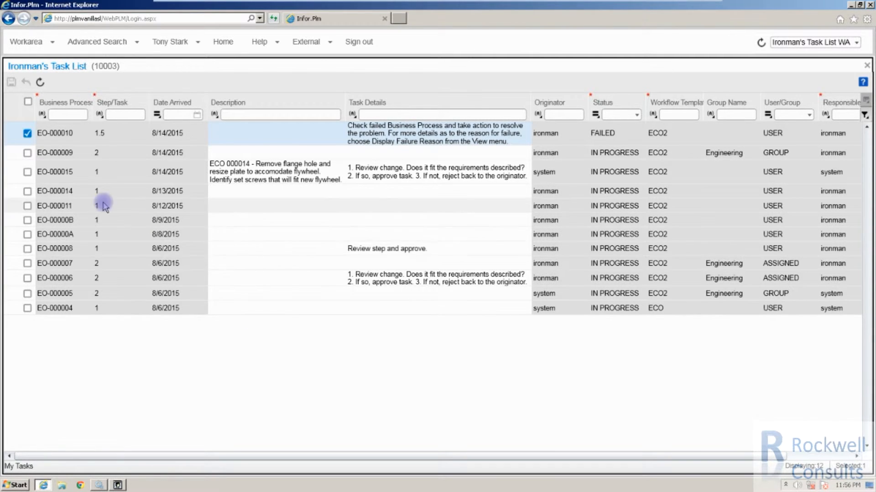
right_click(75, 175)
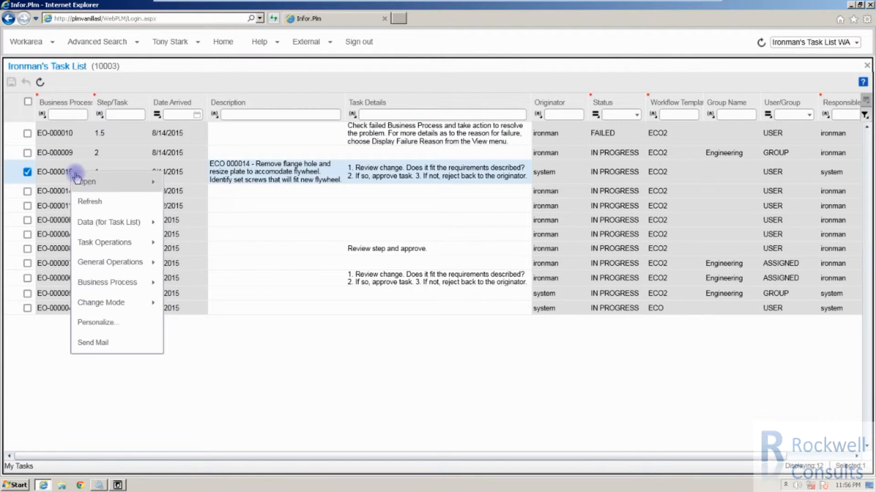
mouse_move(79, 182)
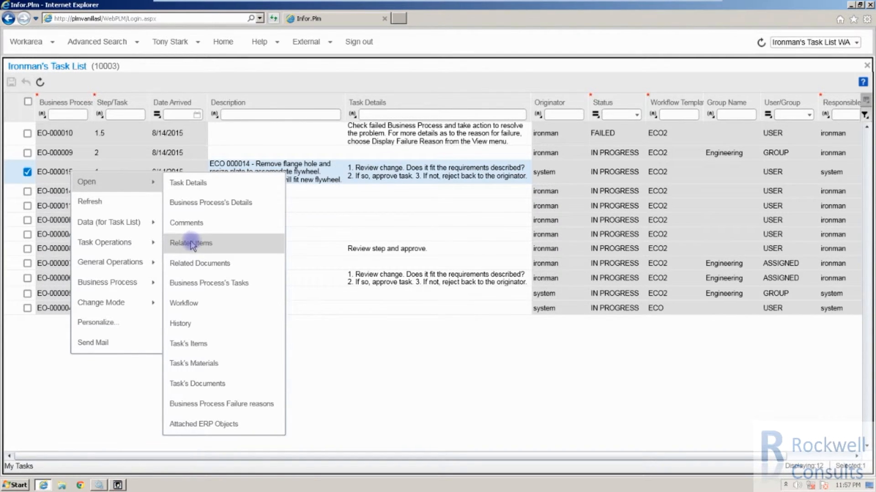
left_click(324, 330)
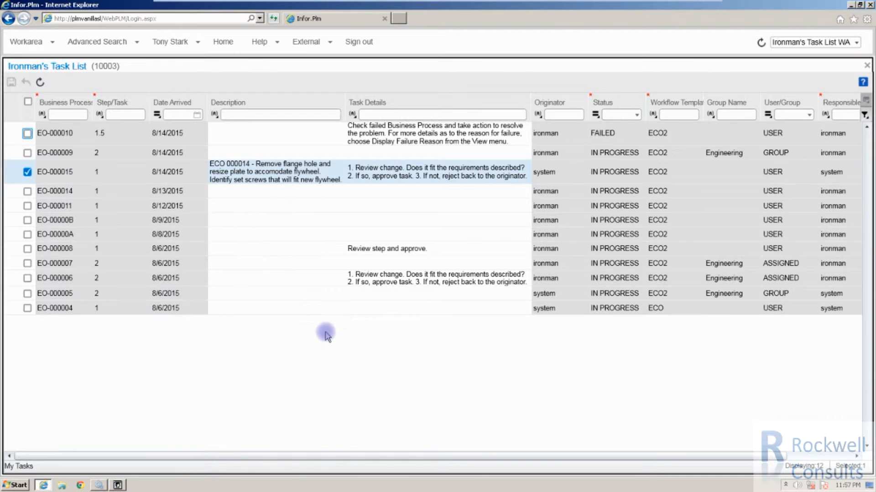
Step: Try to approve task EO-000015 and dismiss the resulting dialog
right_click(90, 179)
mouse_move(111, 248)
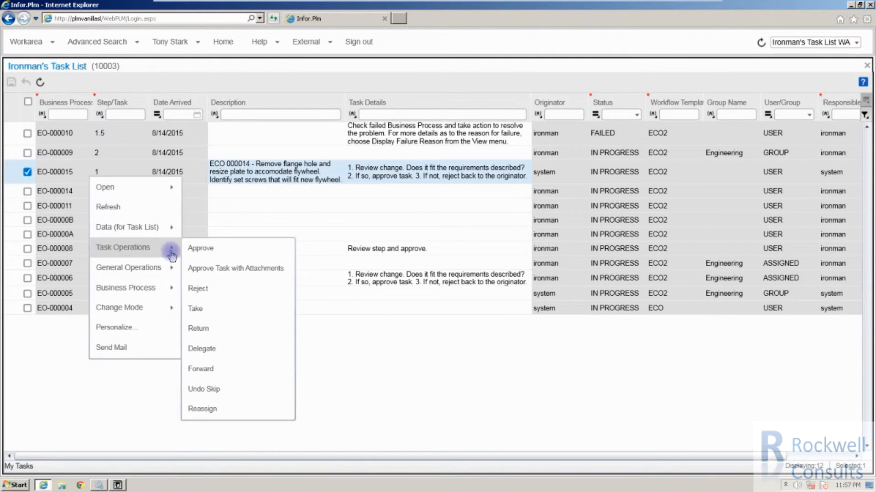
left_click(208, 254)
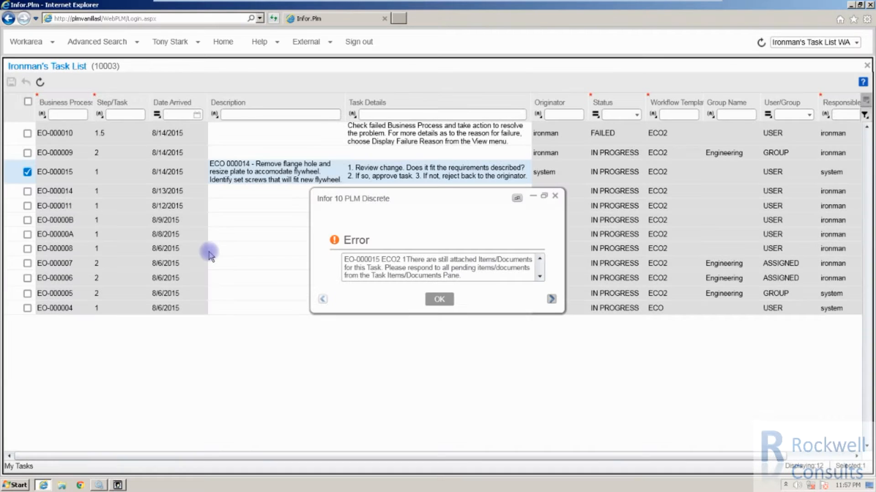
left_click(440, 299)
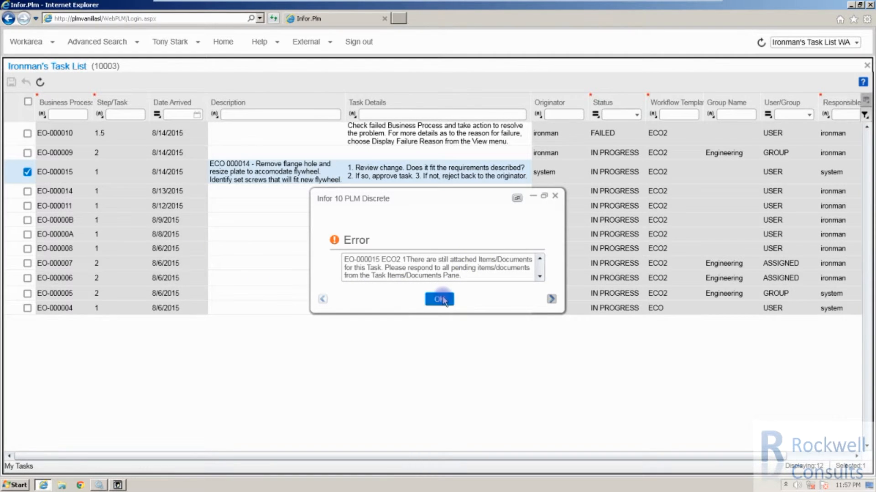
Step: Open the Task's Items and Task's Documents panes for EO-000015
right_click(146, 172)
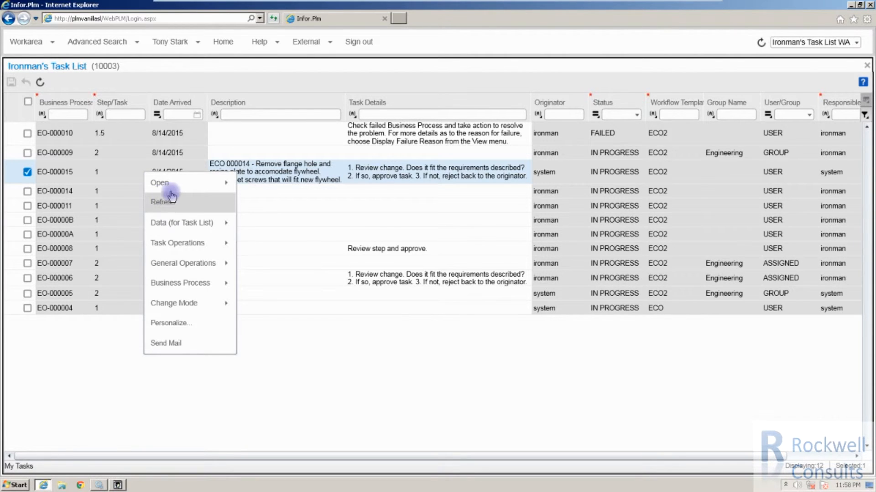
mouse_move(175, 187)
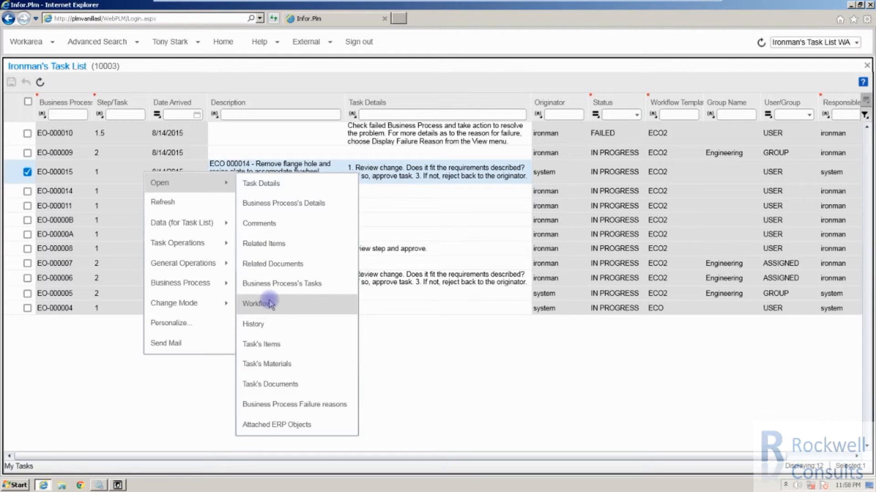
left_click(272, 345)
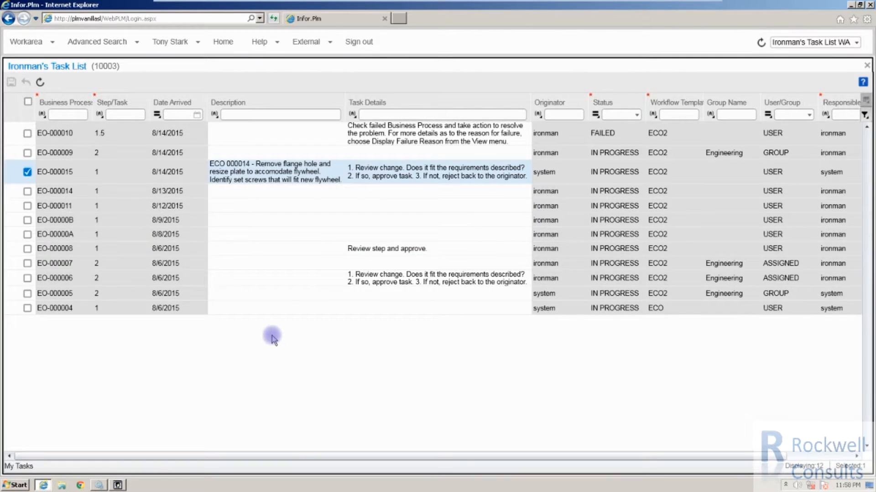
right_click(111, 172)
mouse_move(123, 181)
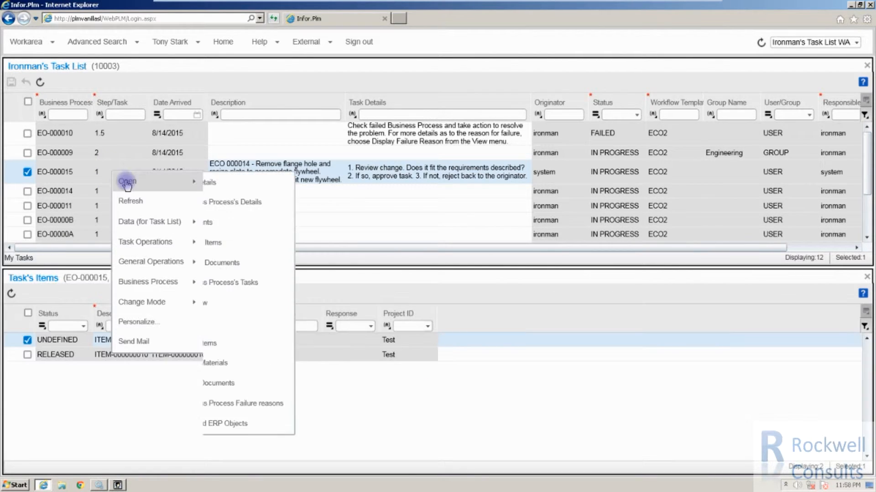
left_click(246, 384)
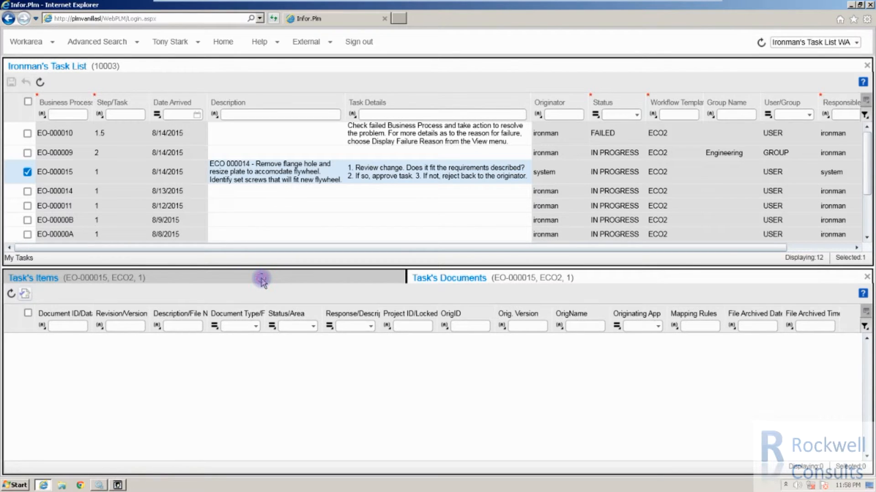
Step: Approve the released item ITEM-000000010 among the items of task EO-000015
left_click(262, 281)
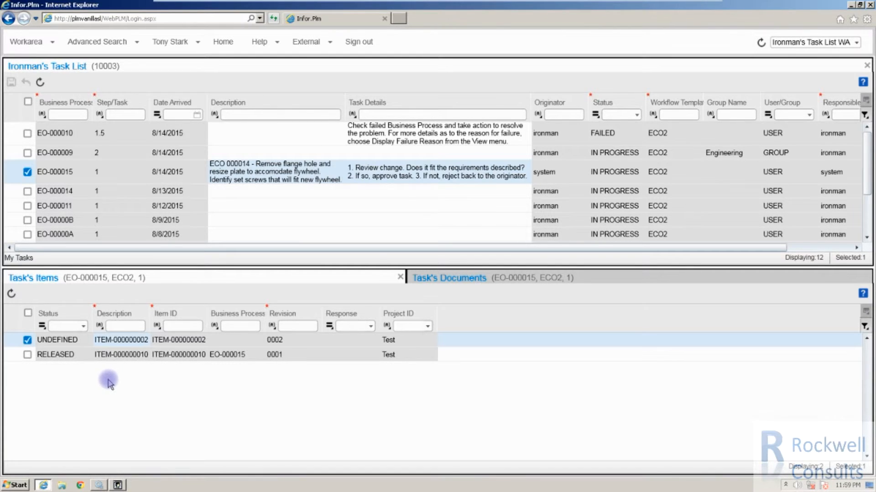
right_click(117, 356)
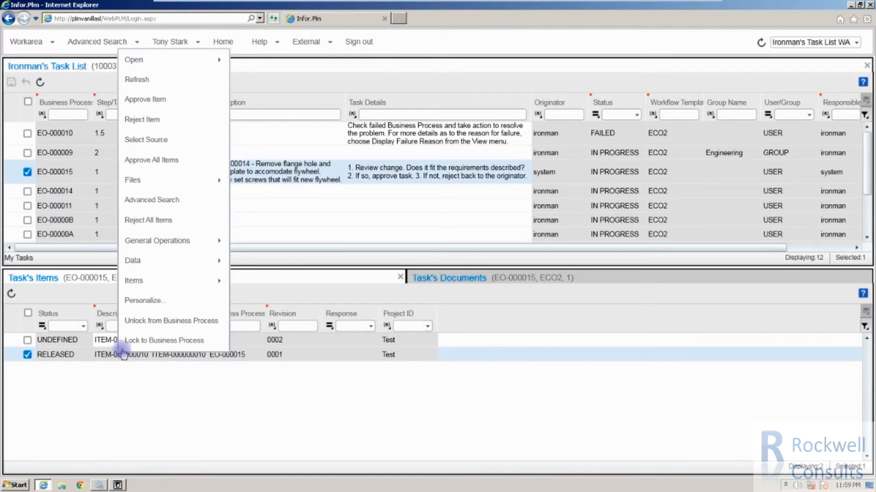
left_click(156, 101)
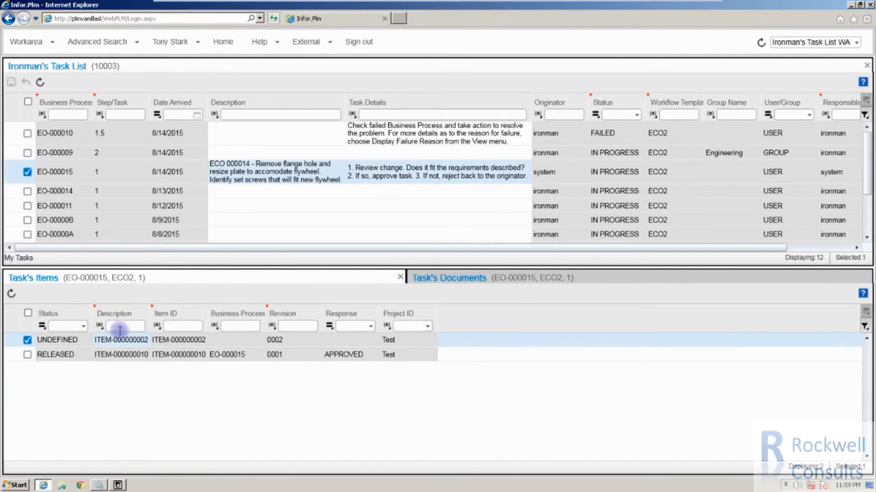
Step: Approve ITEM-000000002 among the items of task EO-000015 and approve the task itself
right_click(130, 342)
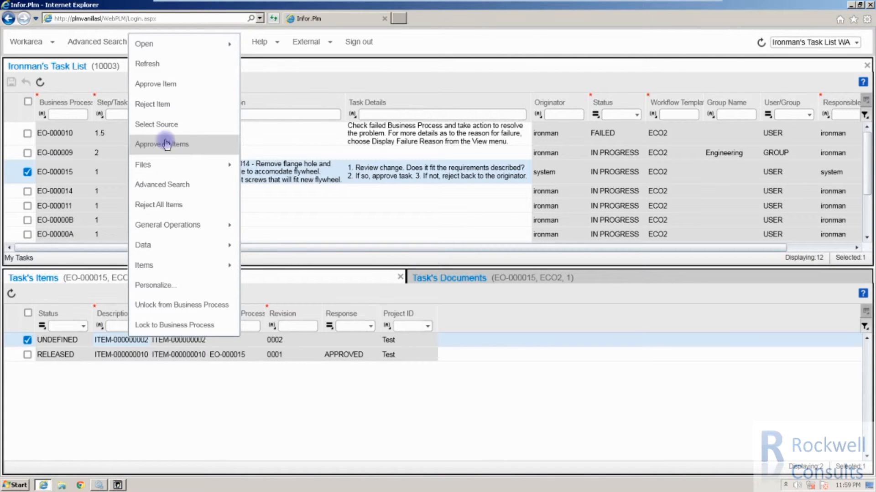
left_click(155, 84)
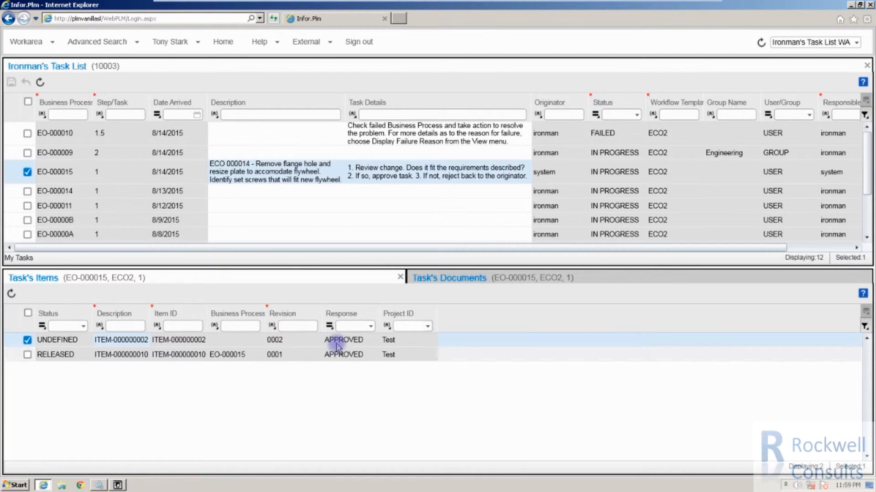
right_click(90, 172)
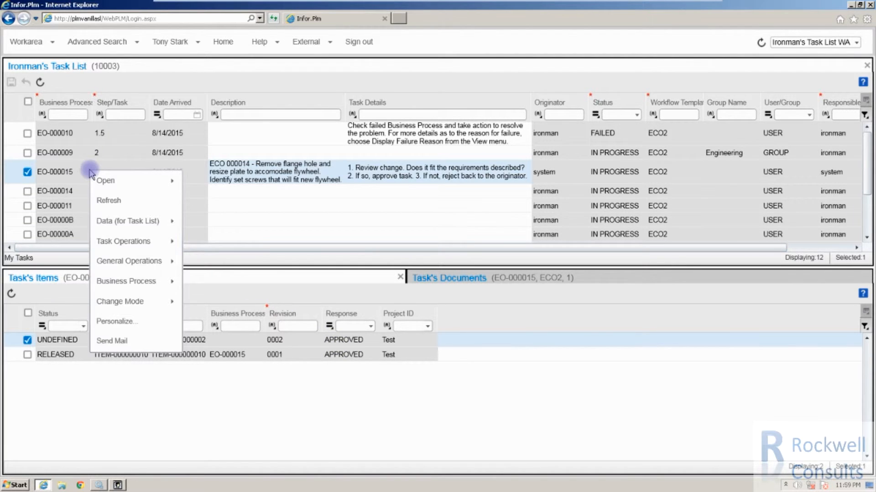
left_click(122, 246)
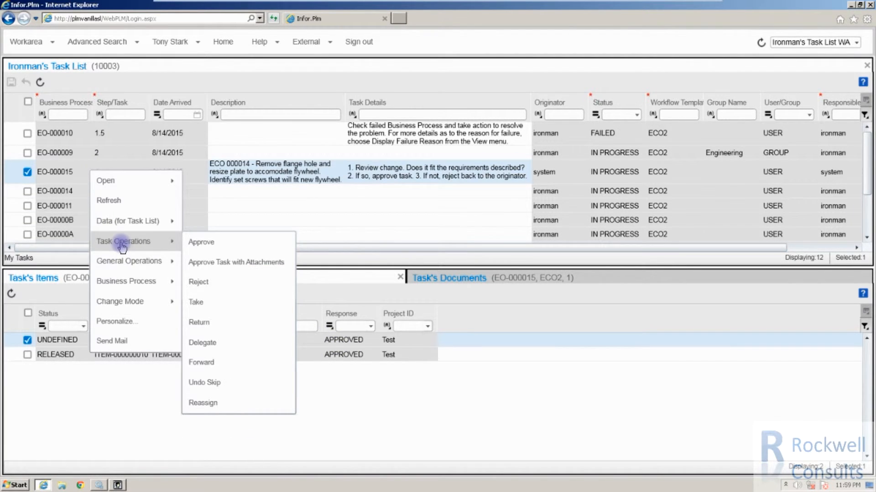
left_click(203, 242)
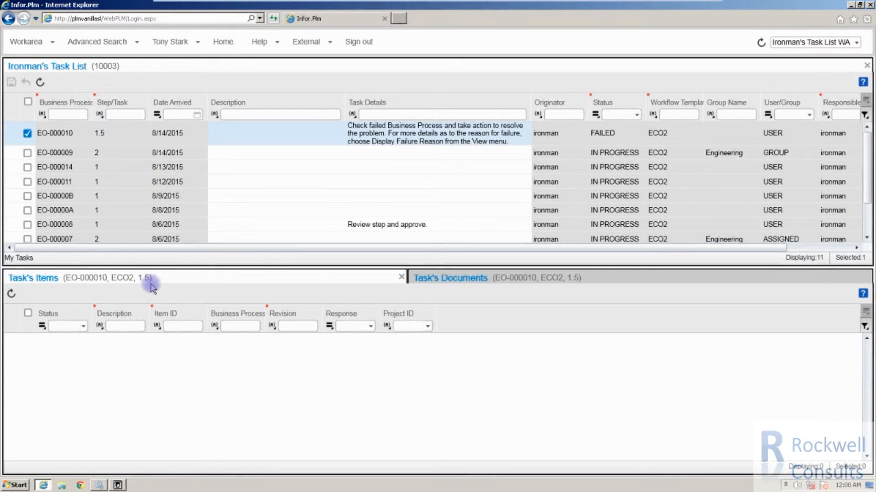
Step: Among the items of task EO-000011, approve the released ITEM-000000005 and reject ITEM-000000002
left_click(124, 183)
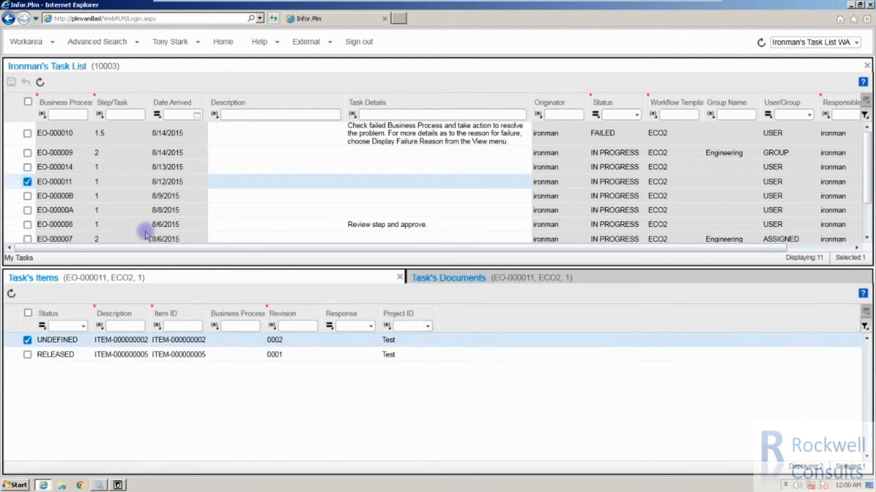
right_click(143, 358)
left_click(174, 104)
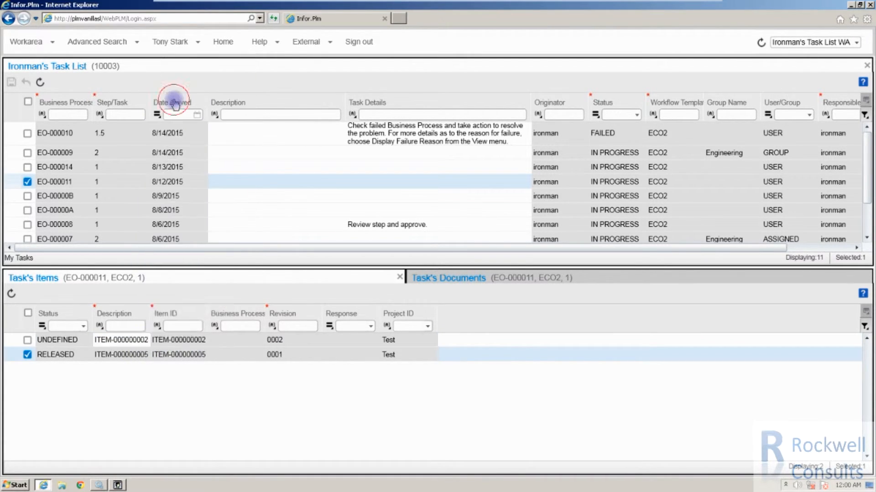
right_click(125, 345)
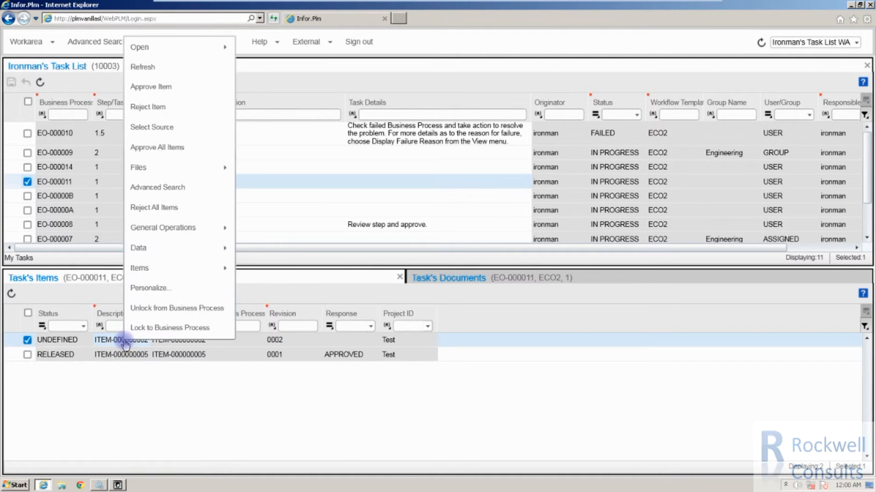
left_click(146, 108)
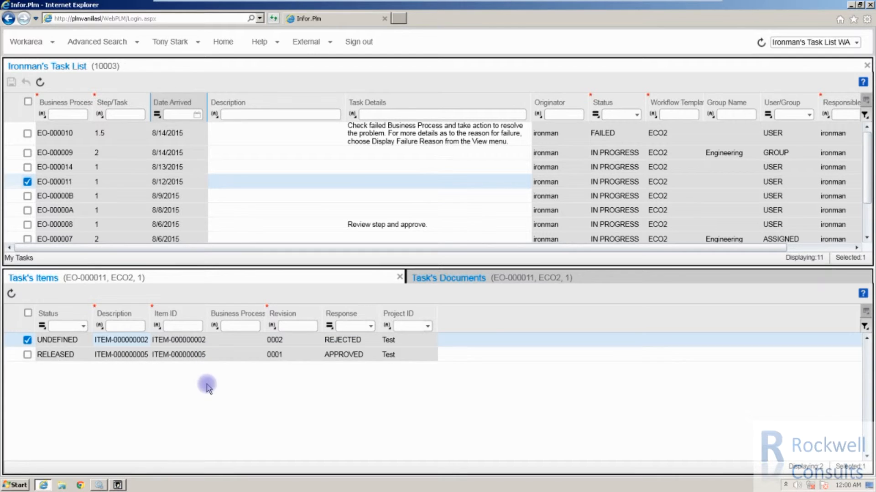
Step: Reject task EO-000011 to the user ironman with the reason "Review the information on the comments."
right_click(156, 181)
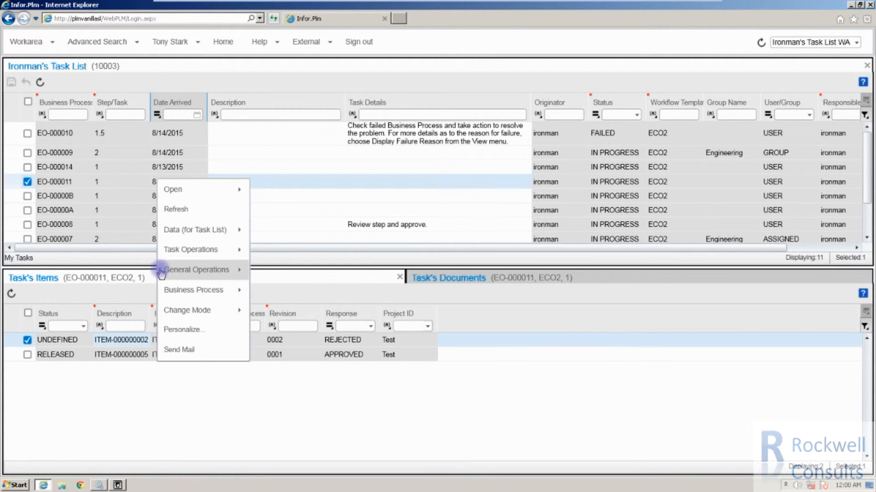
mouse_move(175, 295)
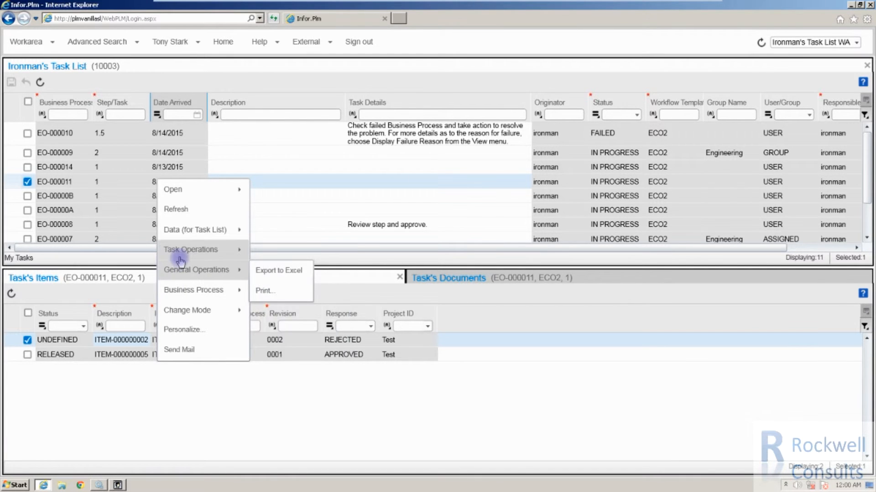
mouse_move(182, 252)
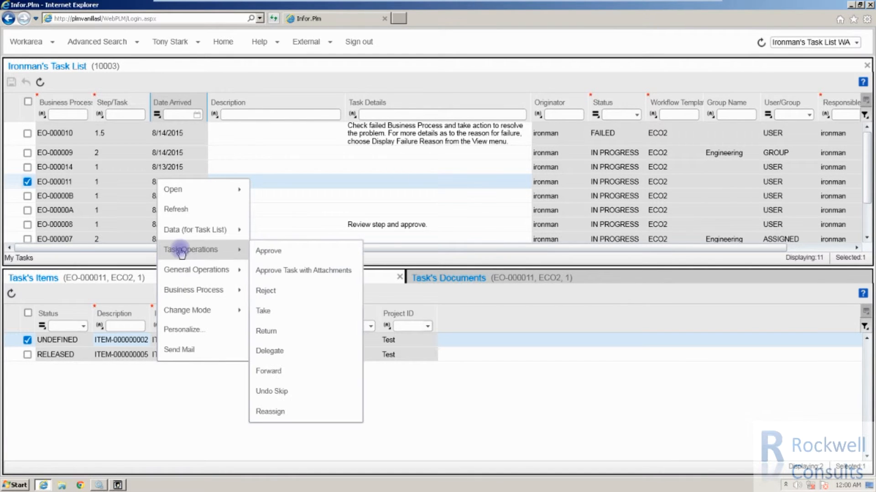
left_click(266, 292)
type("R")
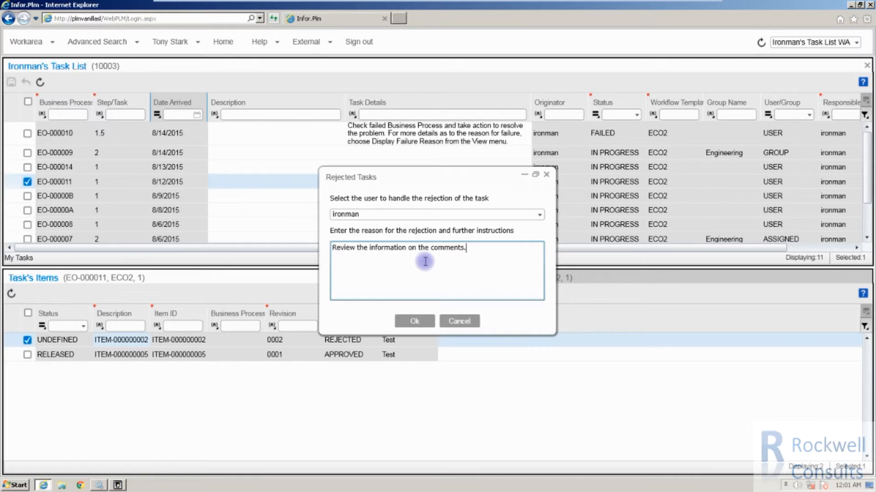
left_click(413, 321)
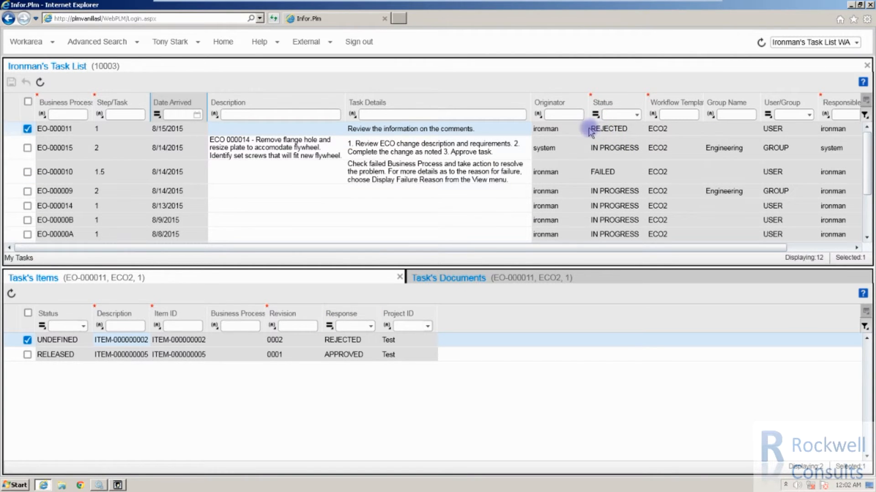
Step: Review the task details of the rejected task EO-000011 and open its workflow diagram
left_click(352, 129)
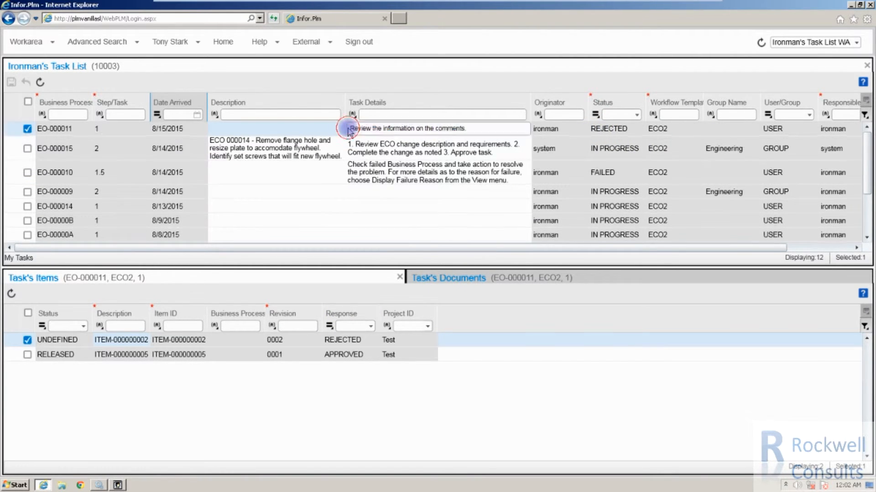
left_click_drag(468, 129, 340, 126)
left_click(340, 128)
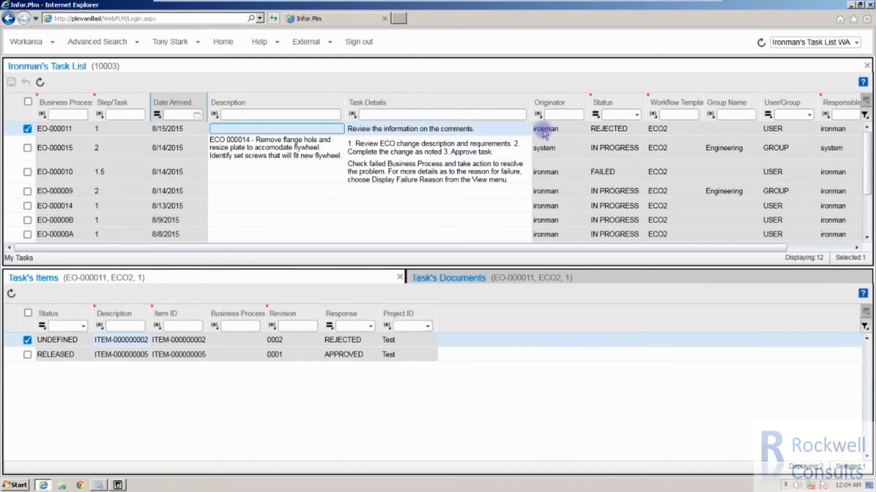
right_click(131, 134)
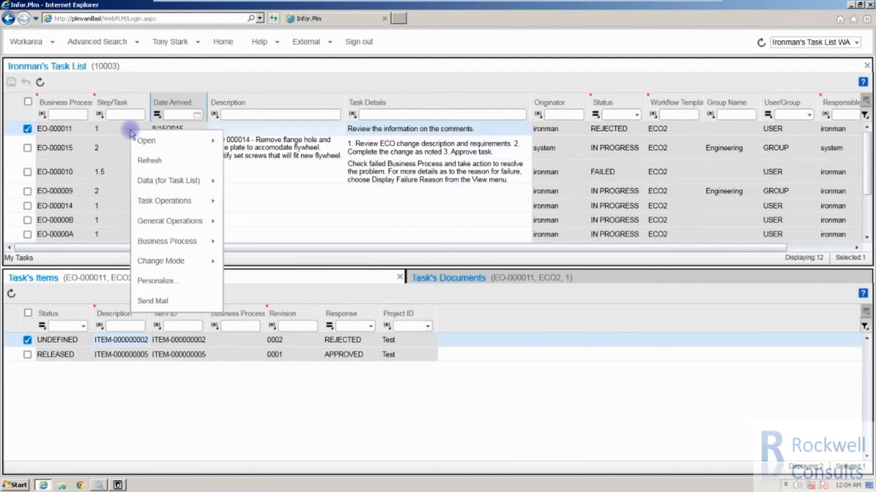
mouse_move(164, 139)
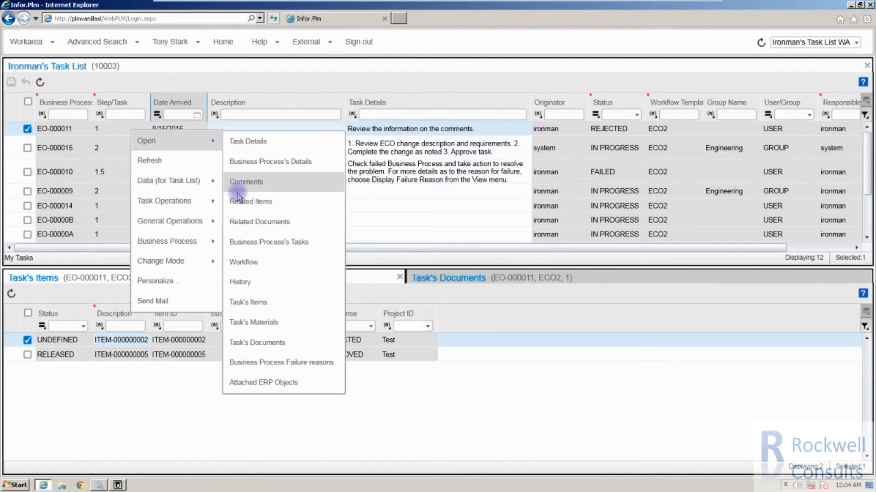
left_click(240, 262)
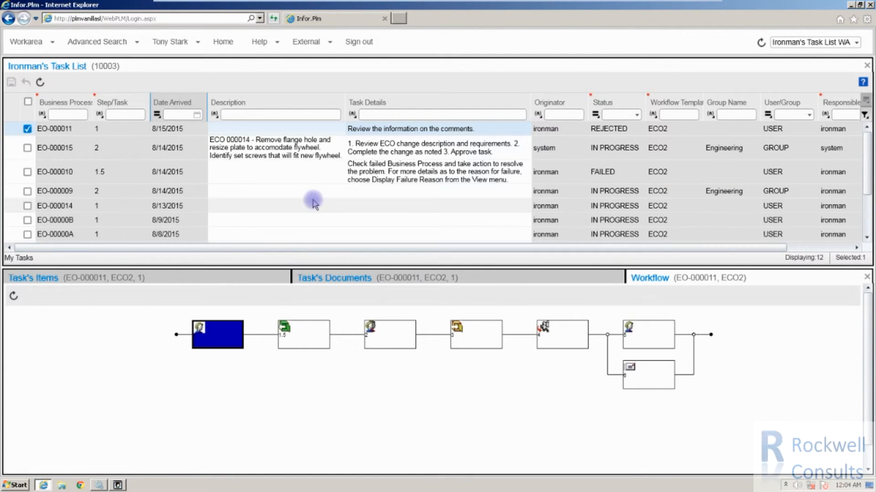
Step: Forward the rejected task EO-000011 to step 1 of the workflow and refresh the task list
right_click(318, 131)
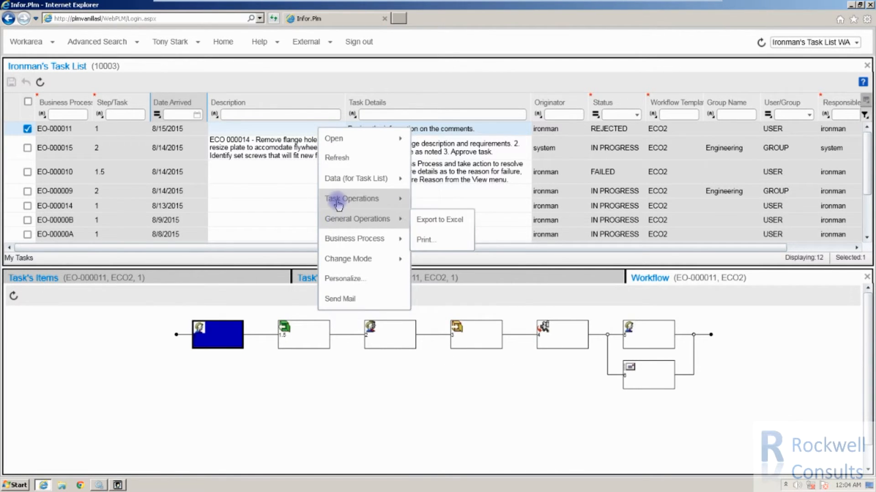
mouse_move(339, 201)
left_click(422, 321)
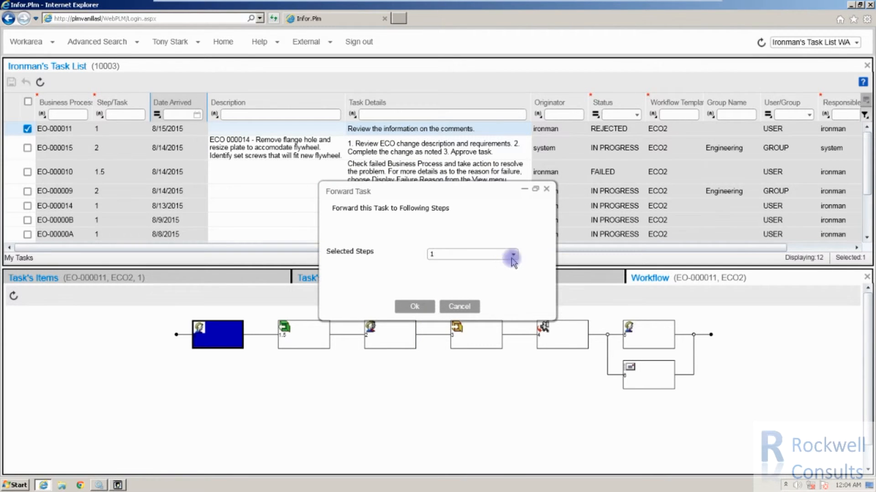
left_click(513, 255)
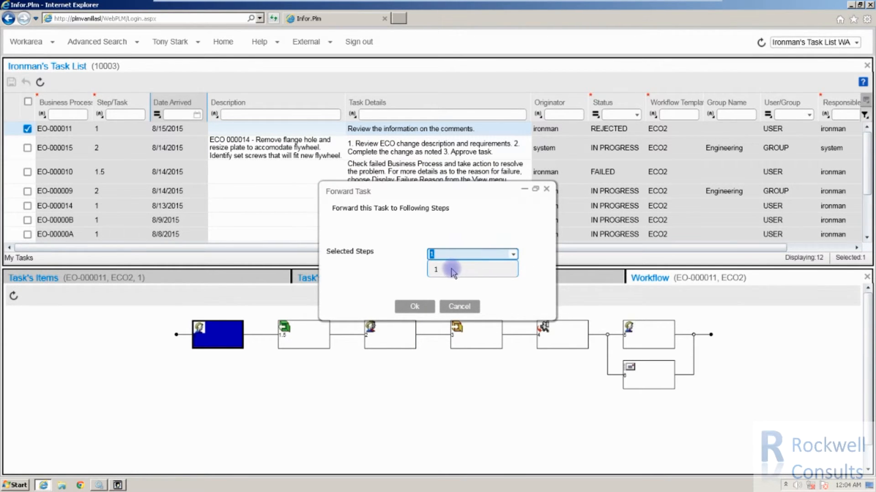
left_click(451, 271)
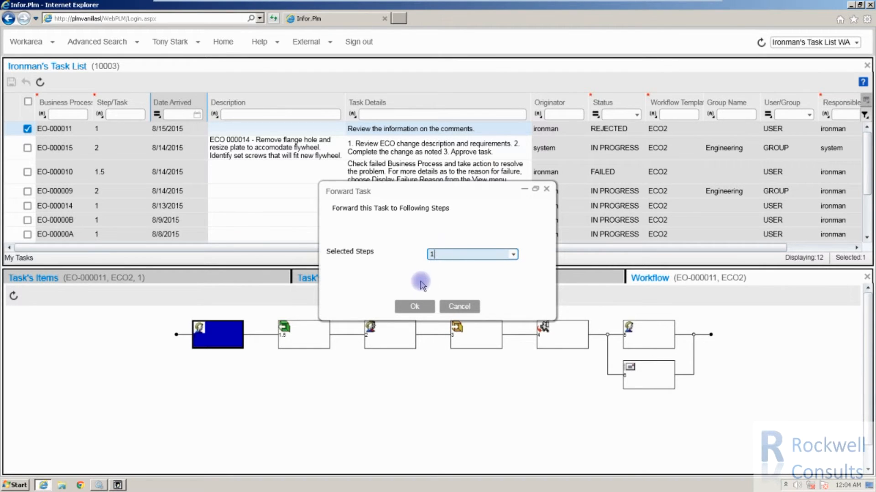
left_click(415, 308)
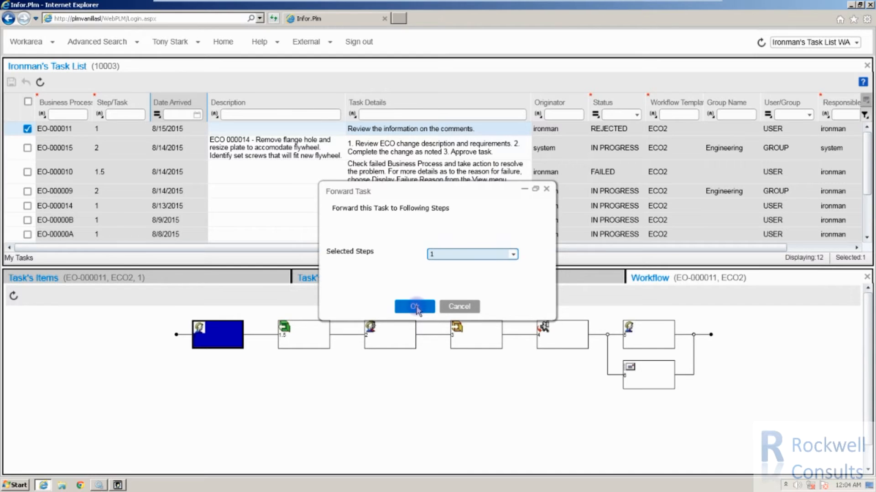
left_click(416, 308)
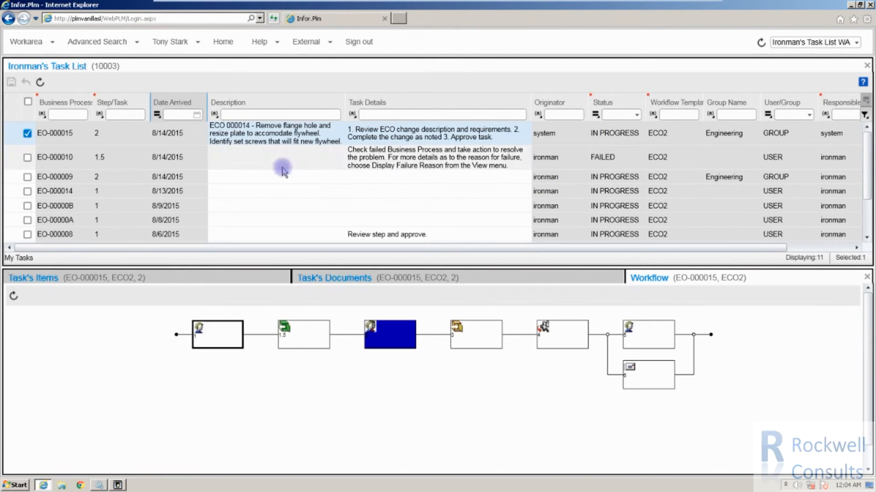
left_click(40, 83)
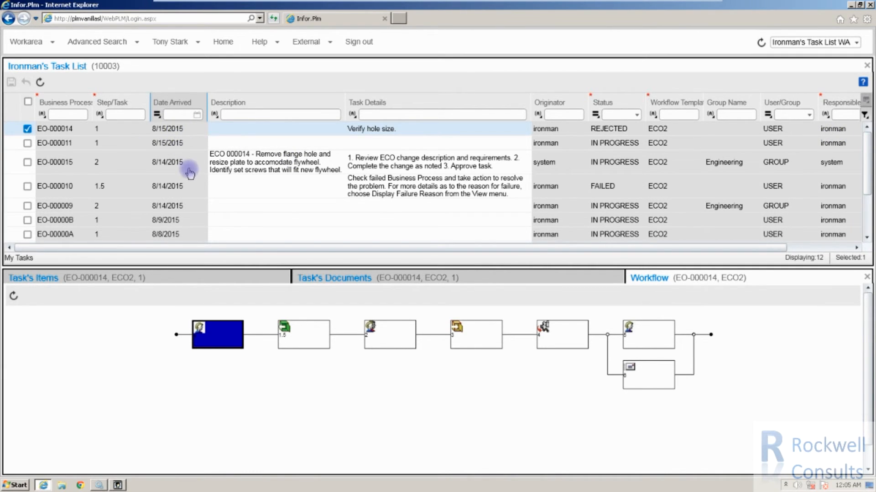
left_click(284, 361)
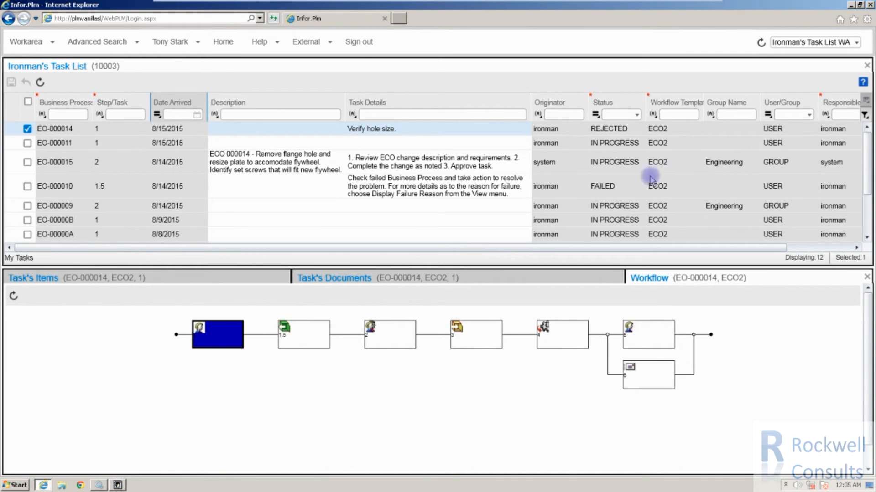
left_click(674, 130)
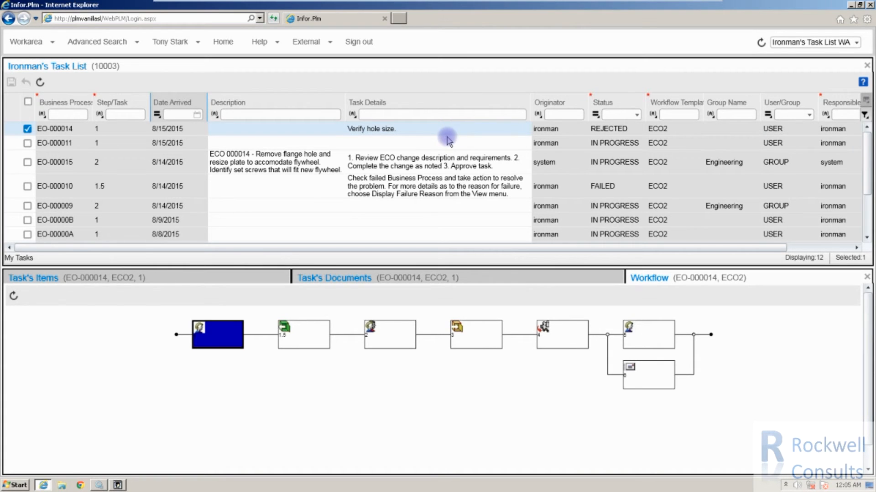
left_click(12, 83)
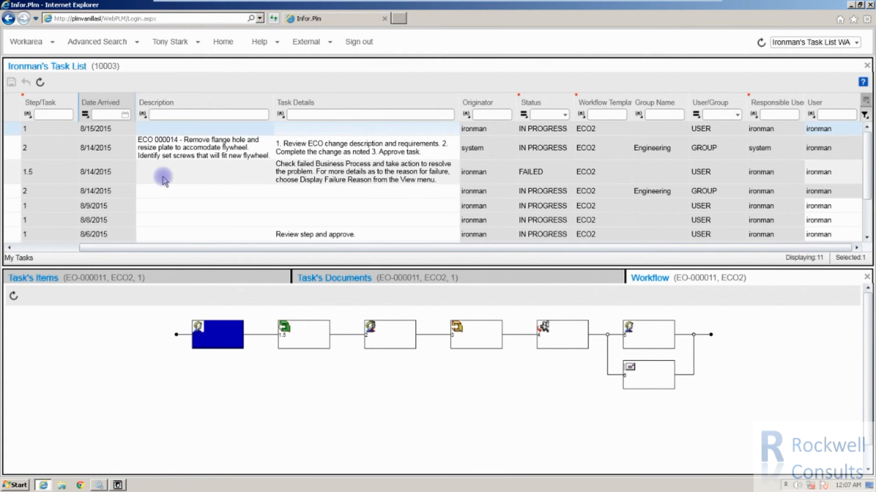
Step: Show the business process failure reasons for the failed task EO-000010 and widen the Message column to read them
left_click(113, 175)
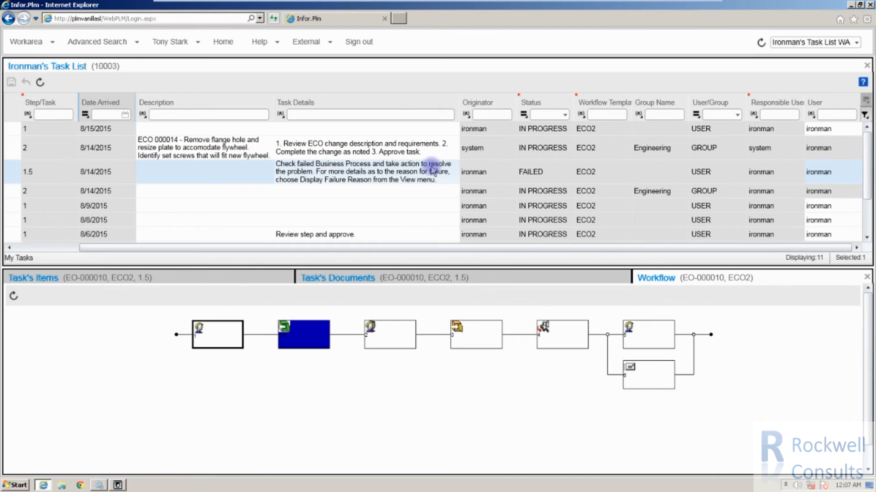
right_click(104, 172)
mouse_move(119, 181)
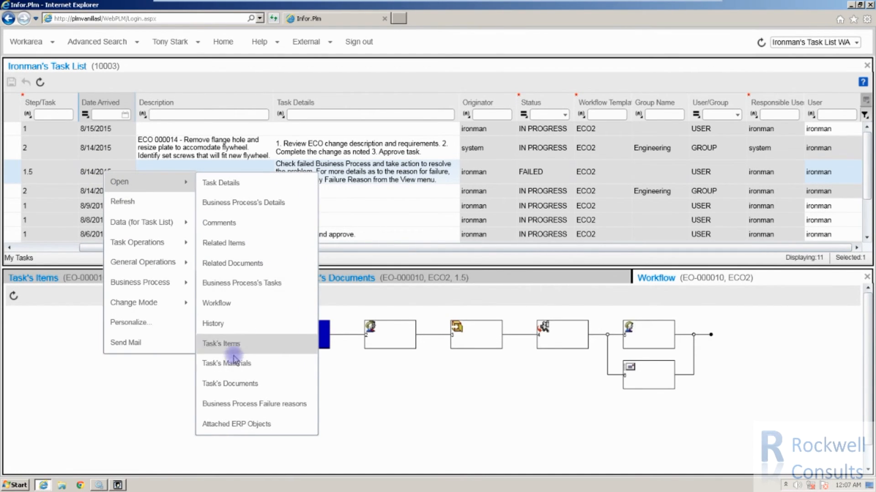
left_click(229, 404)
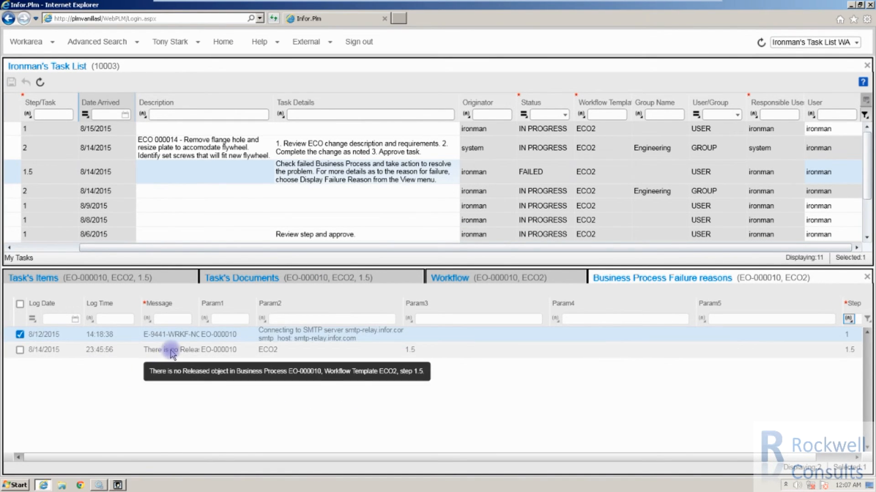
left_click_drag(201, 303, 288, 302)
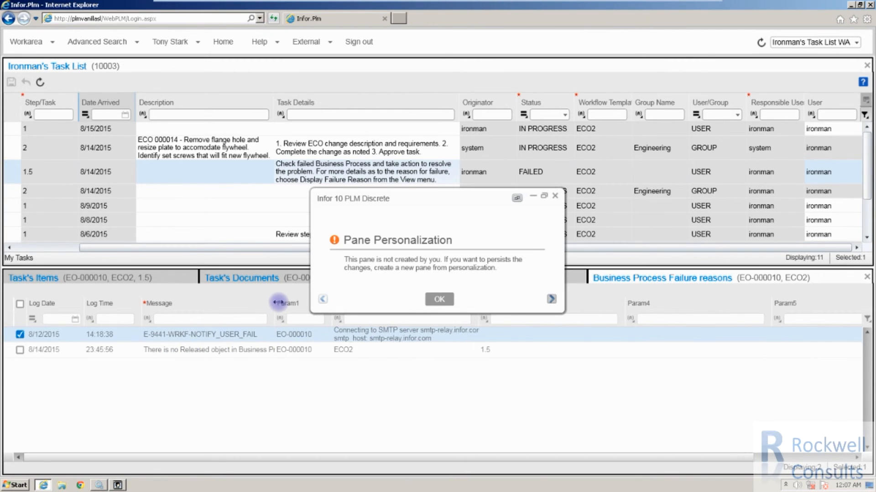
left_click(439, 299)
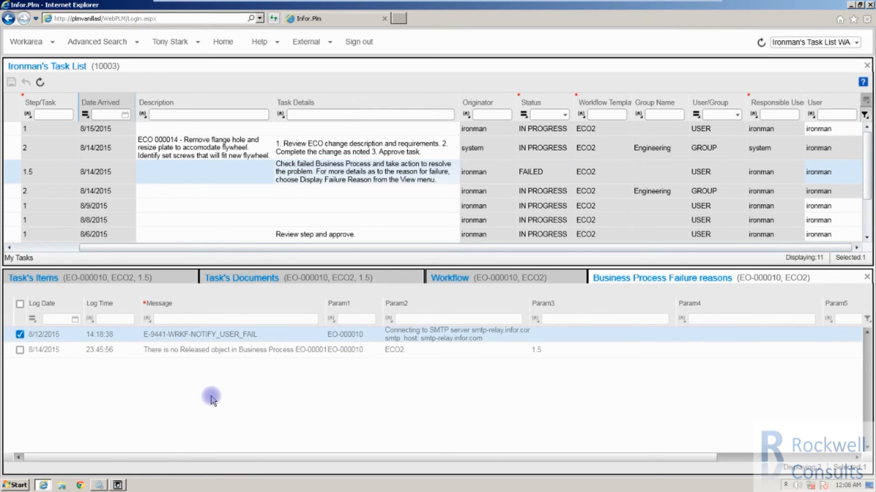
Step: Bring up the business process operations for the failed task EO-000010
right_click(113, 171)
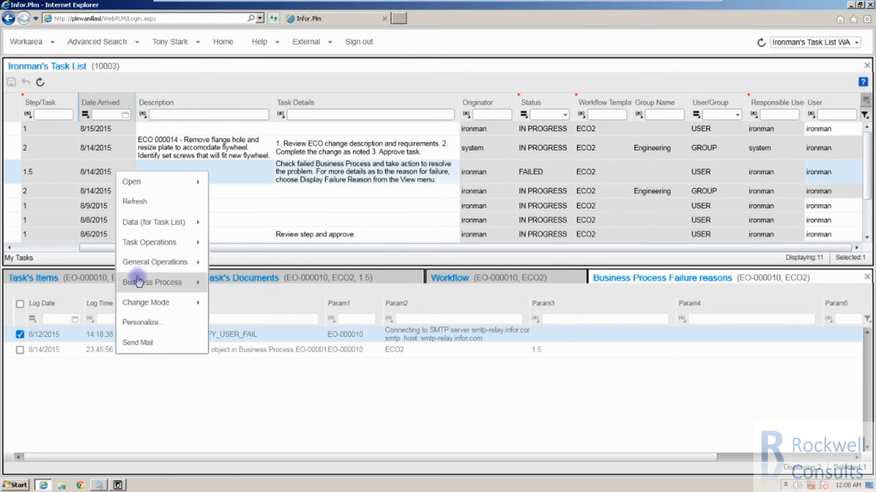
mouse_move(147, 286)
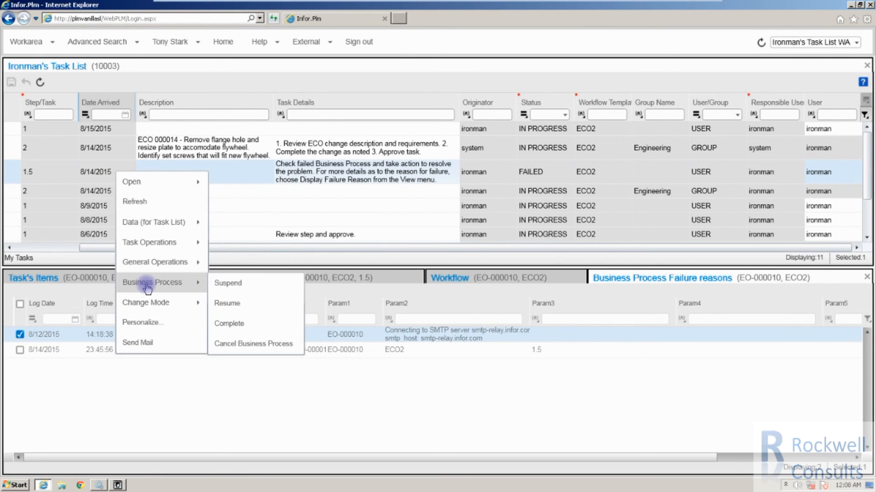